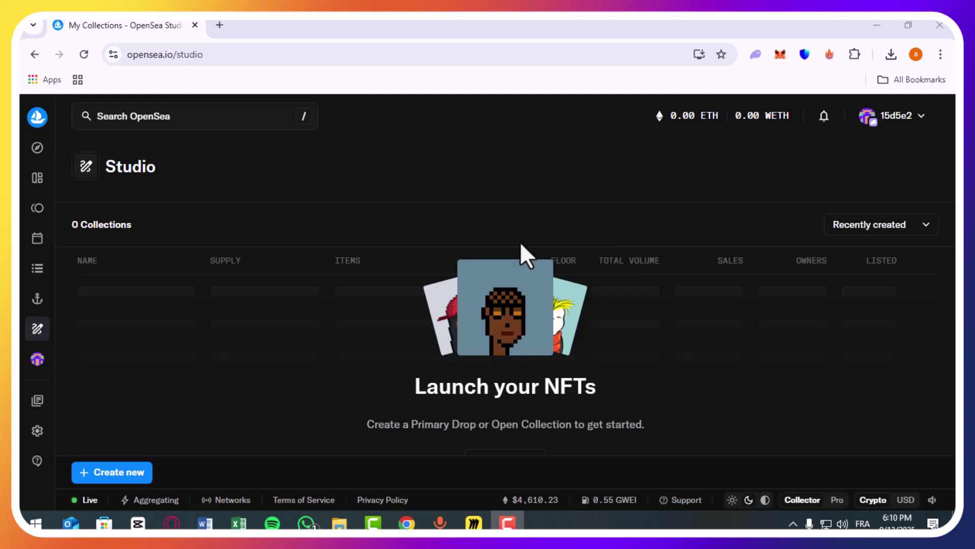
Bring up the Studio creation picker offering Scheduled Drop or Open Collection.
{"action": "left_click", "coordinate": [124, 470]}
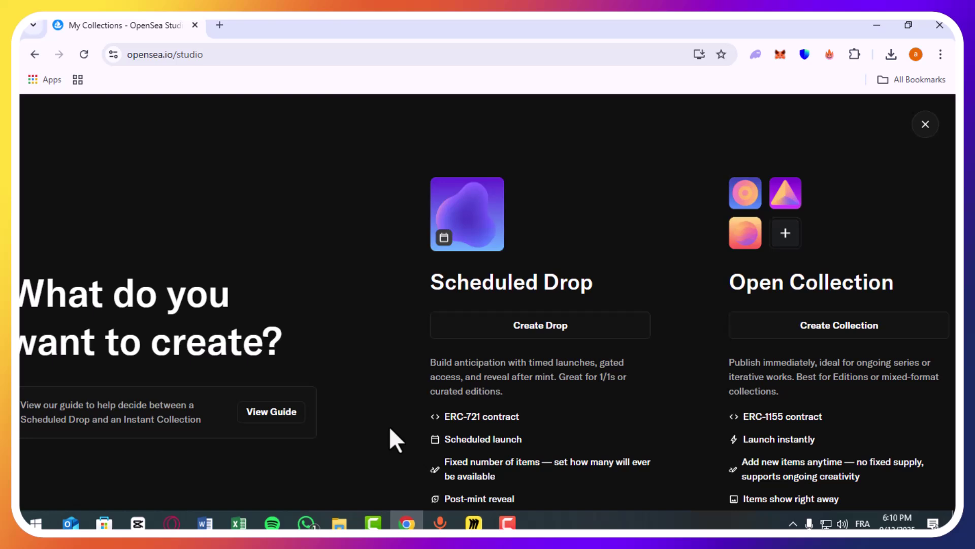
{"action": "scroll", "coordinate": [567, 392], "scroll_direction": "down", "scroll_amount": 1}
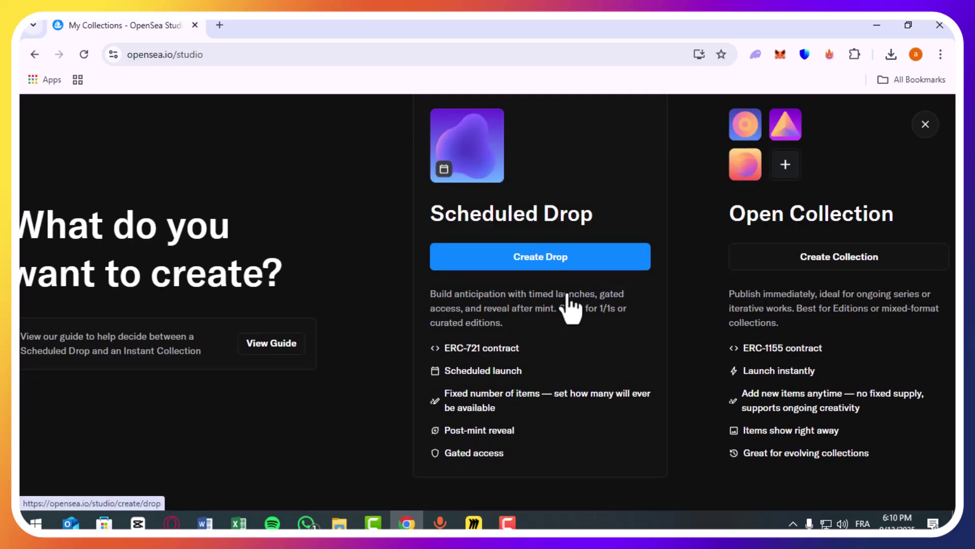
Start a Scheduled Drop, pick Polygon as its chain, then back out to Studio unpublished.
{"action": "left_click", "coordinate": [564, 259]}
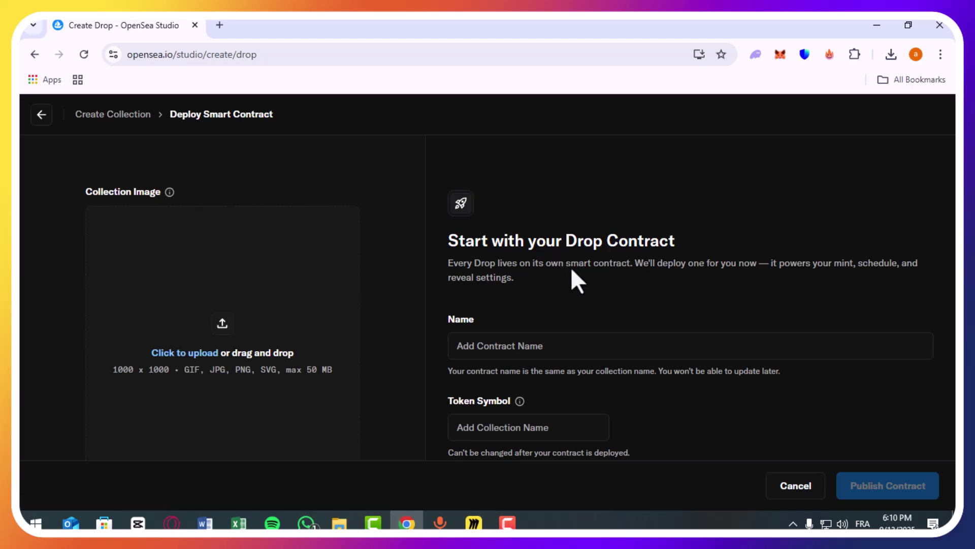
{"action": "scroll", "coordinate": [572, 268], "scroll_direction": "down", "scroll_amount": 1}
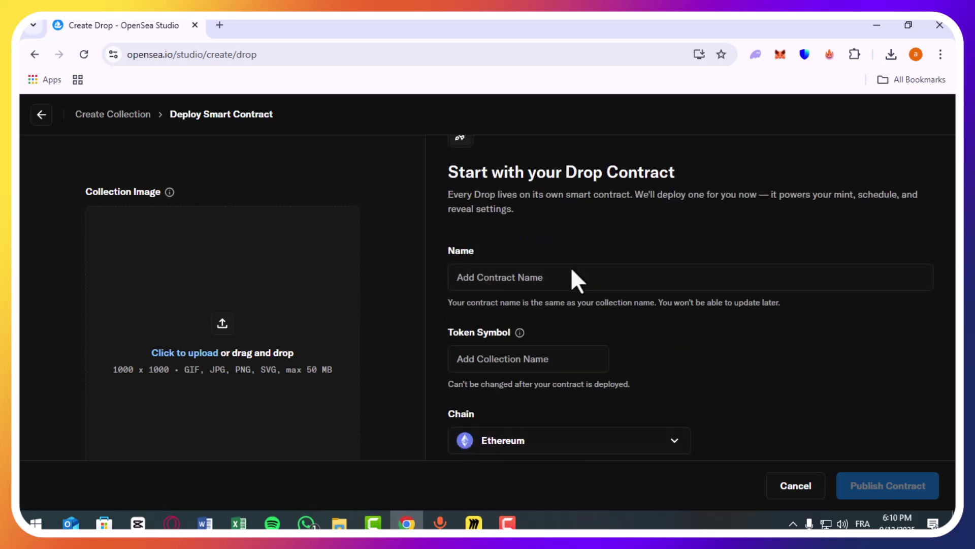
{"action": "scroll", "coordinate": [572, 269], "scroll_direction": "down", "scroll_amount": 1}
{"action": "scroll", "coordinate": [564, 298], "scroll_direction": "down", "scroll_amount": 1}
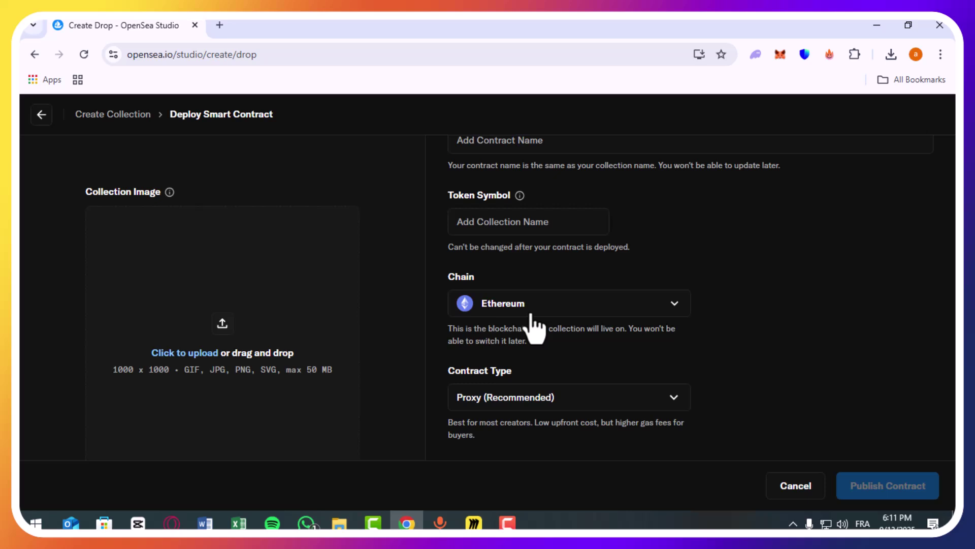
{"action": "left_click", "coordinate": [541, 308]}
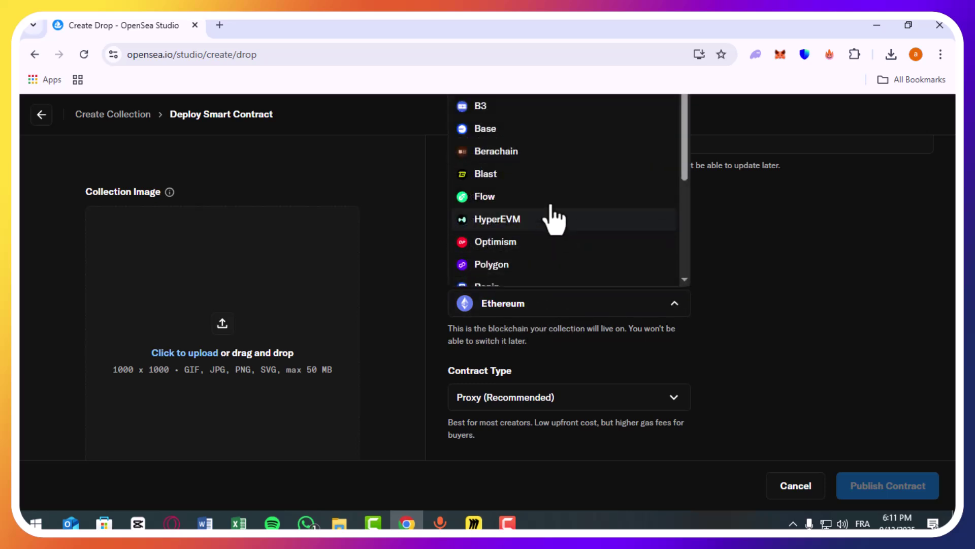
{"action": "scroll", "coordinate": [553, 225], "scroll_direction": "down", "scroll_amount": 1}
{"action": "scroll", "coordinate": [526, 226], "scroll_direction": "down", "scroll_amount": 2}
{"action": "left_click", "coordinate": [495, 196]}
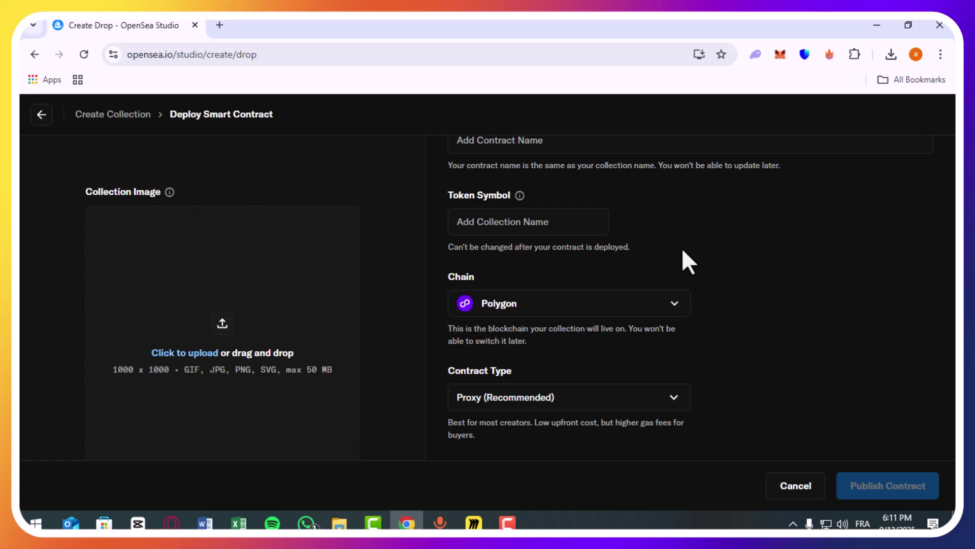
{"action": "scroll", "coordinate": [688, 312], "scroll_direction": "down", "scroll_amount": 1}
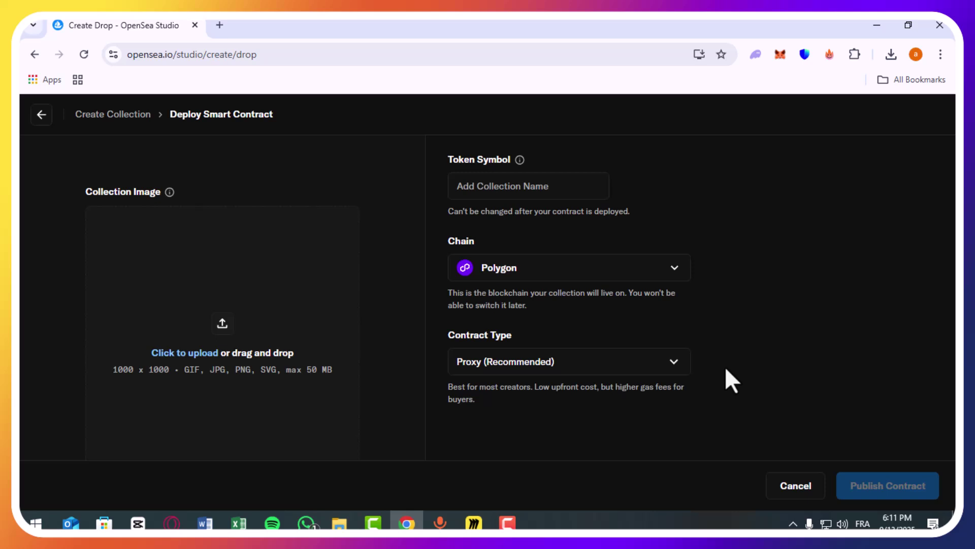
{"action": "left_click", "coordinate": [795, 485]}
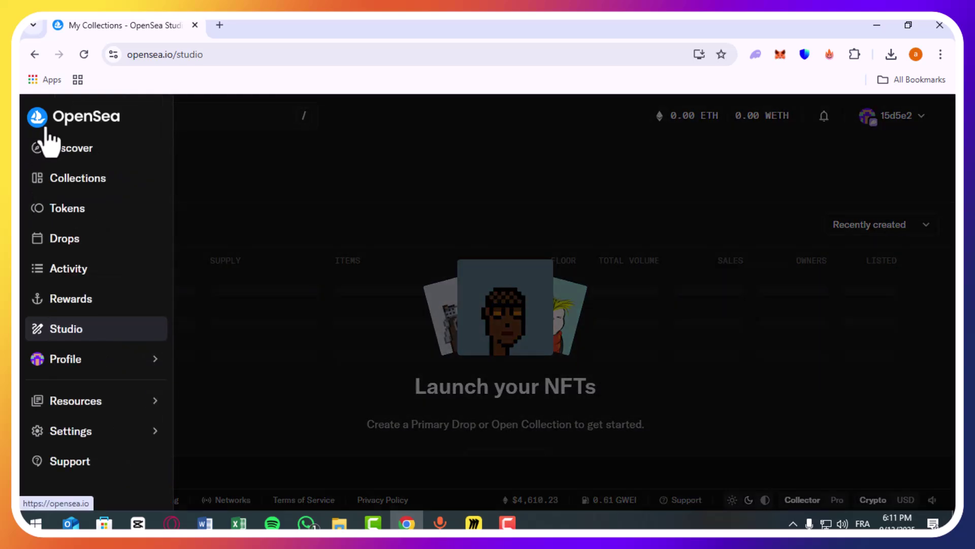
Go to the OpenSea marketplace homepage through the OpenSea logo.
{"action": "left_click", "coordinate": [47, 130]}
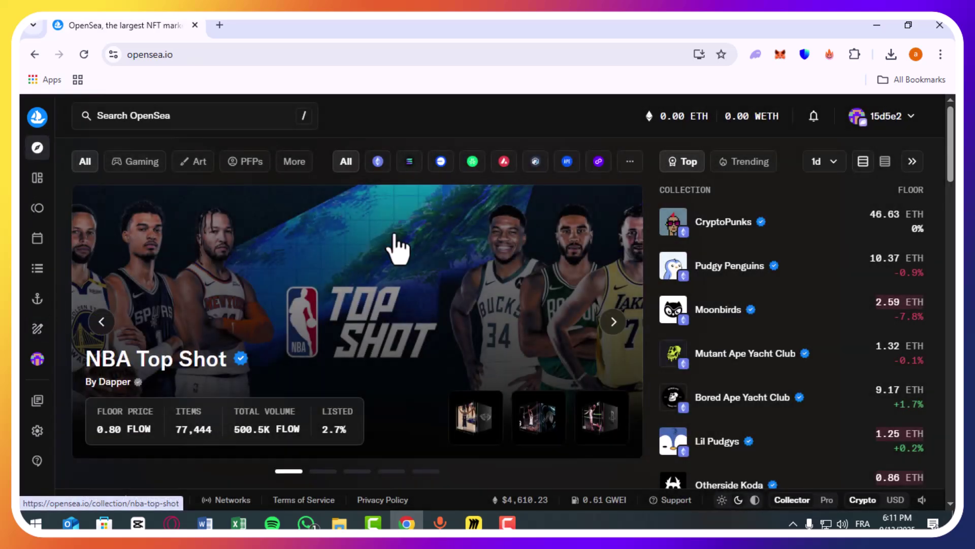